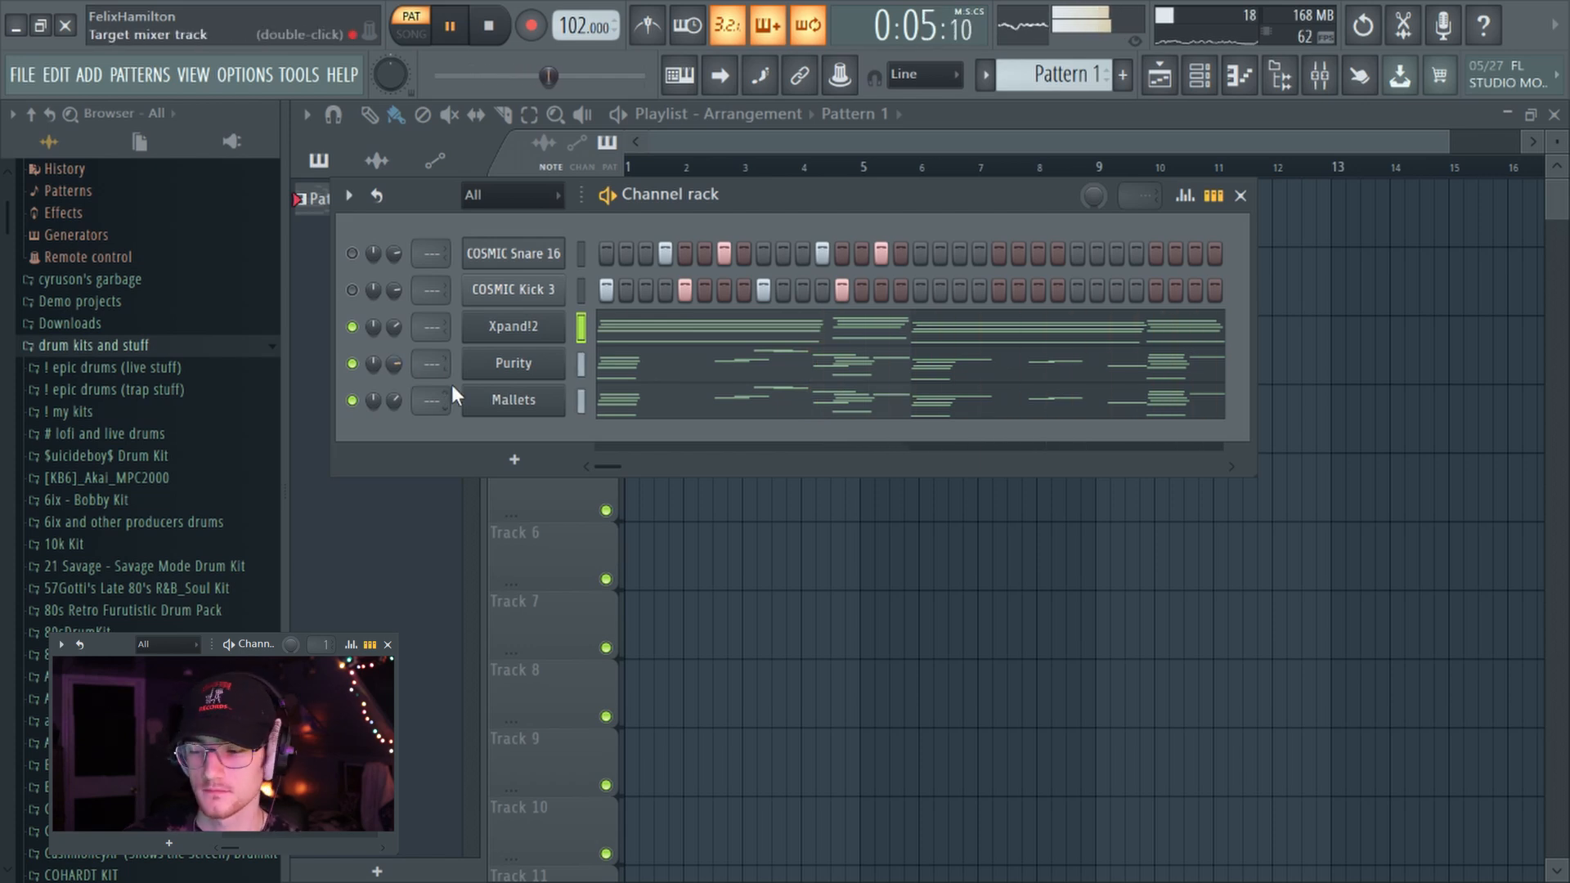
- Examine the Purity melody notes in the piano roll, then return to the channel rack
{"action": "left_click", "coordinate": [627, 378]}
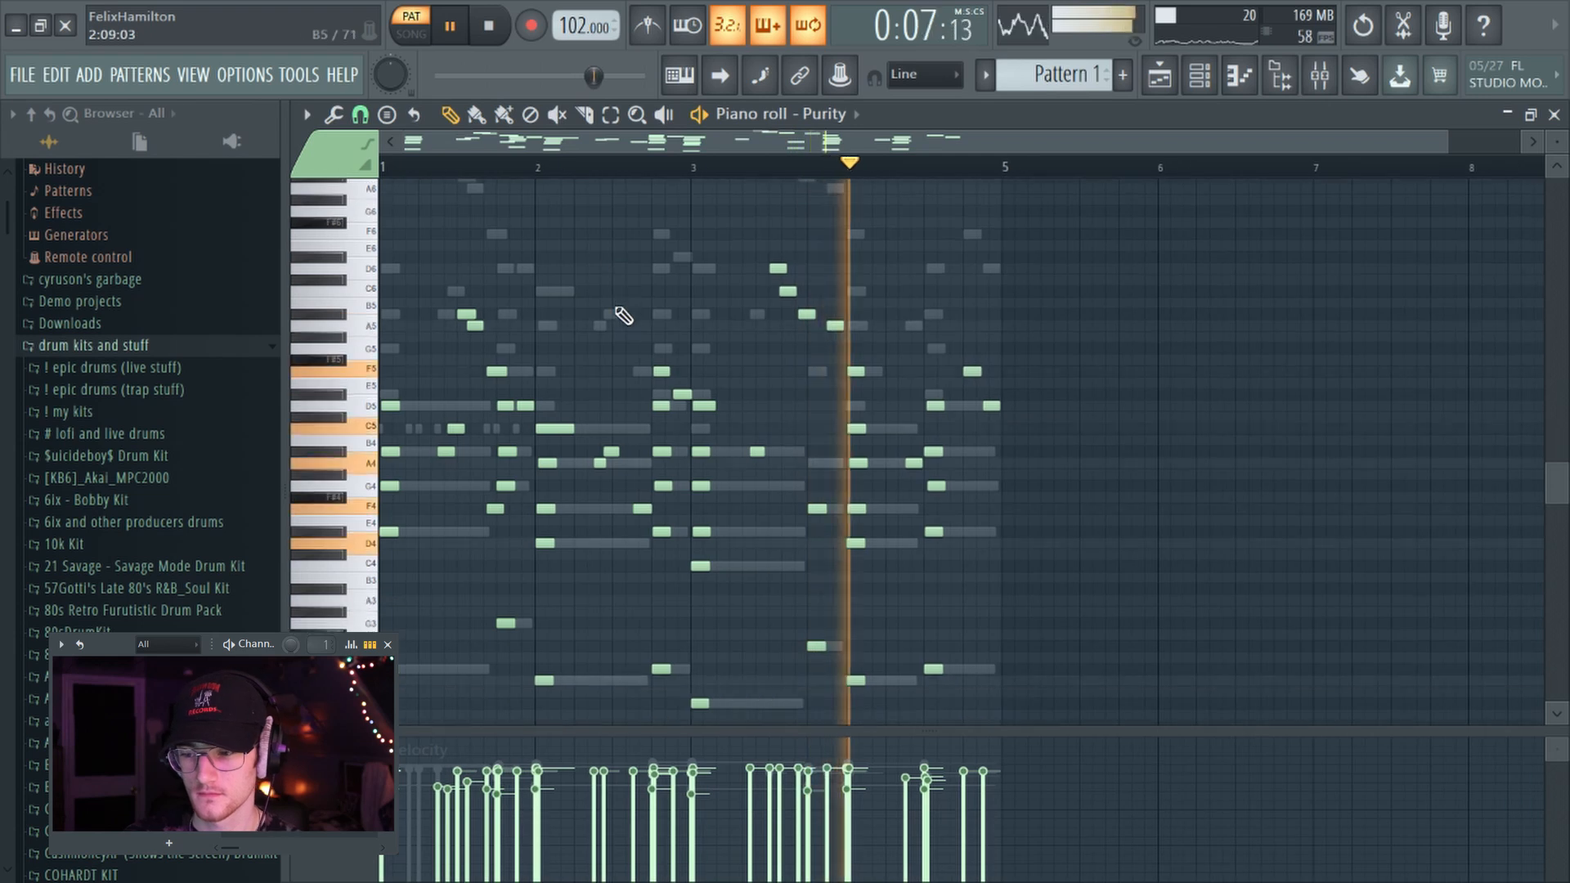
{"action": "scroll", "coordinate": [631, 322], "scroll_direction": "up", "scroll_amount": 3}
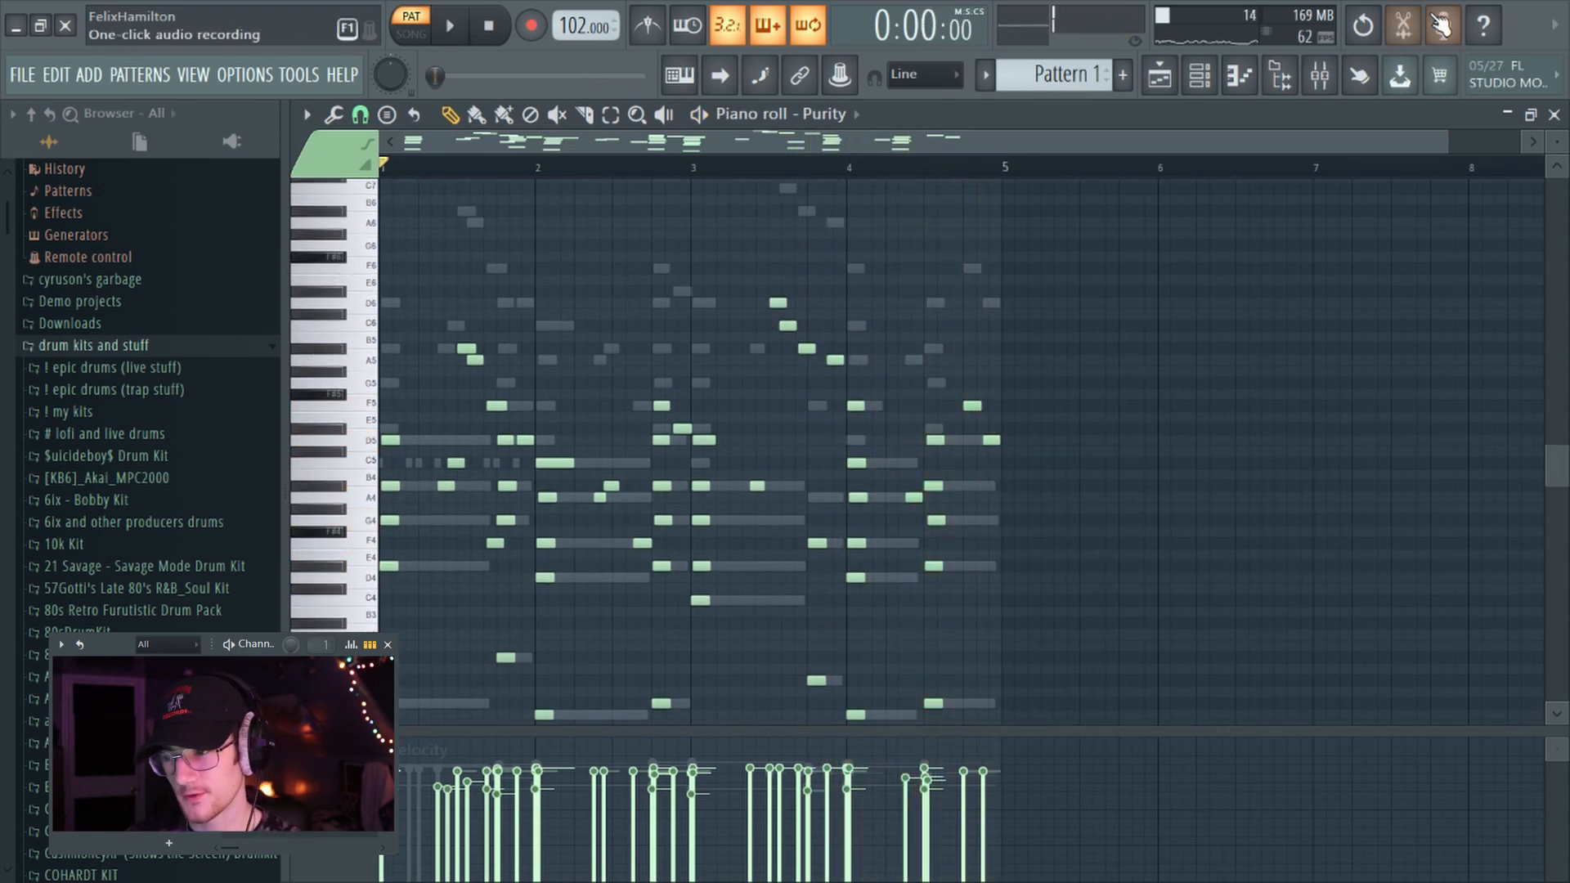
{"action": "left_click", "coordinate": [1555, 116]}
- Solo the Purity channel, switch the solo to Mallets, and play the pattern to hear that sound alone
{"action": "right_click", "coordinate": [364, 370]}
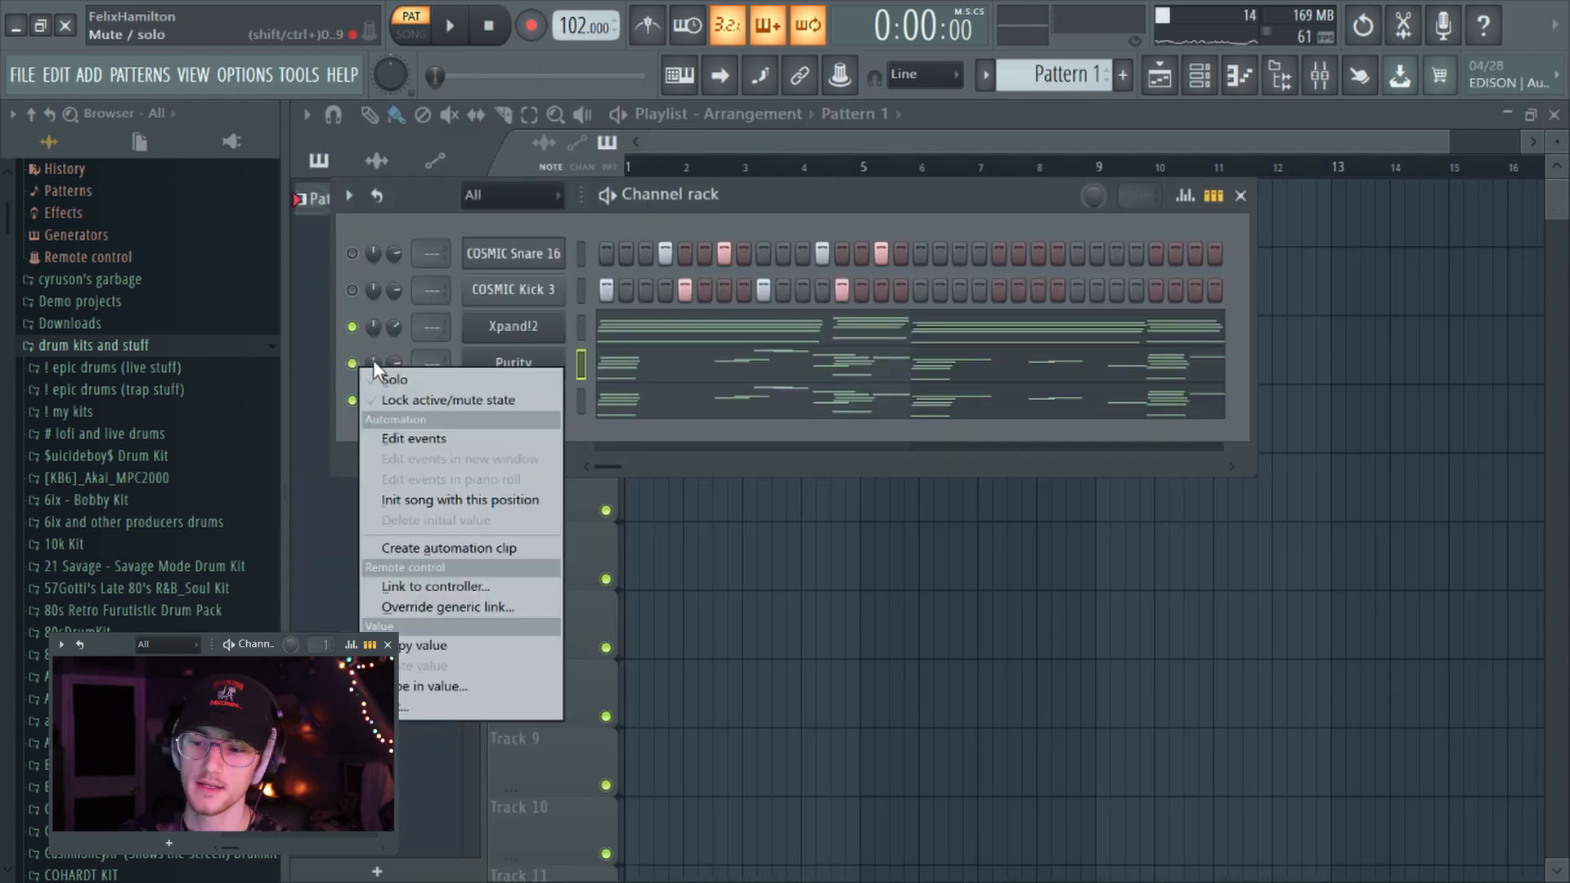
{"action": "left_click", "coordinate": [384, 381]}
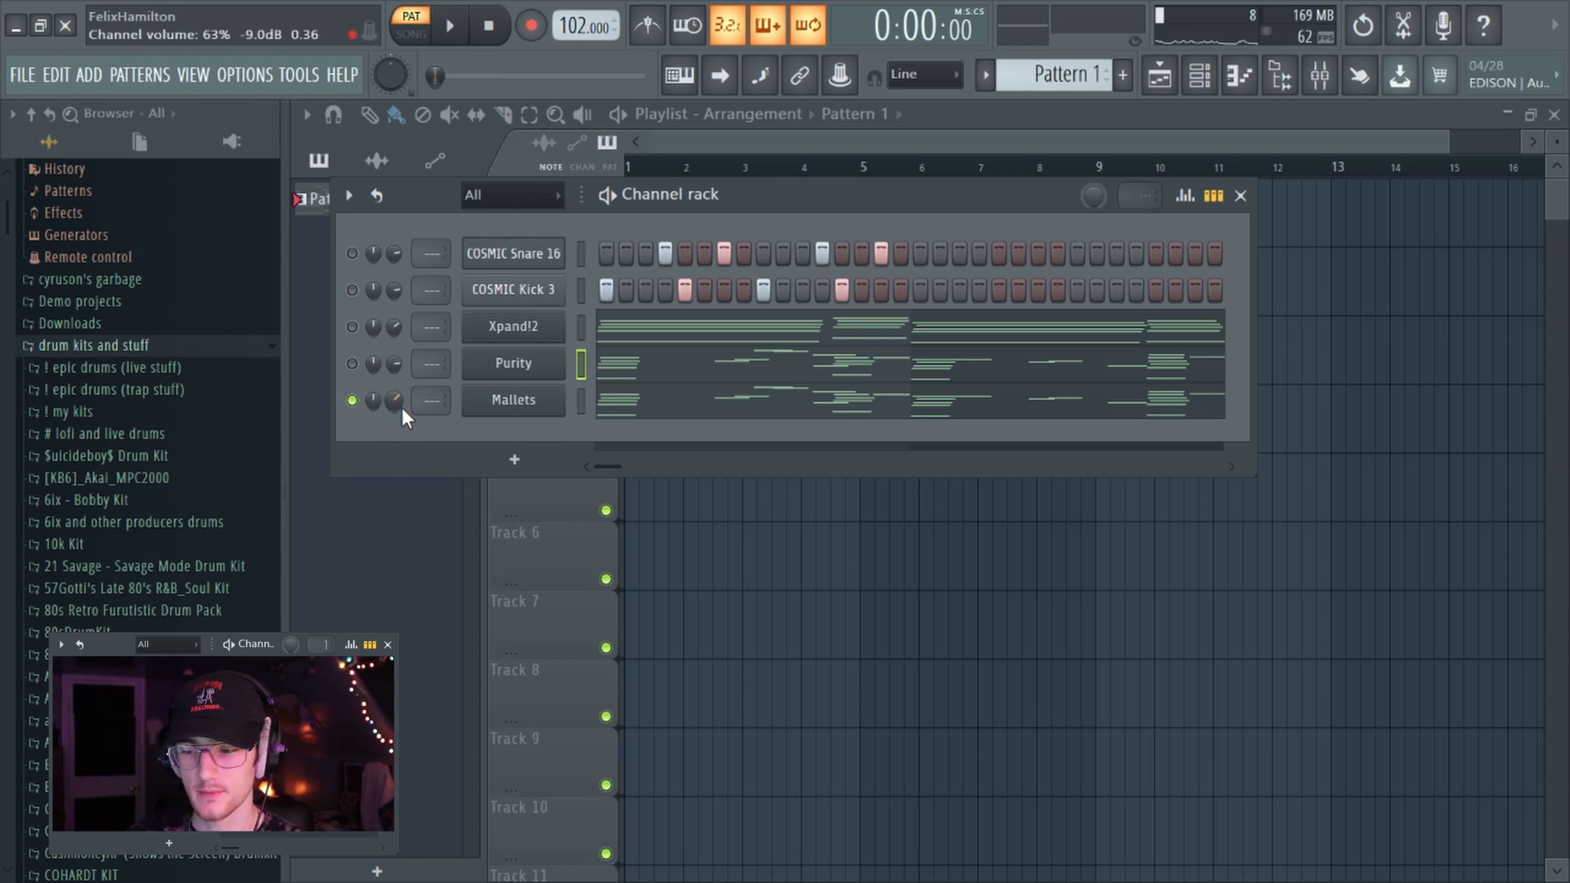
{"action": "key", "text": "space"}
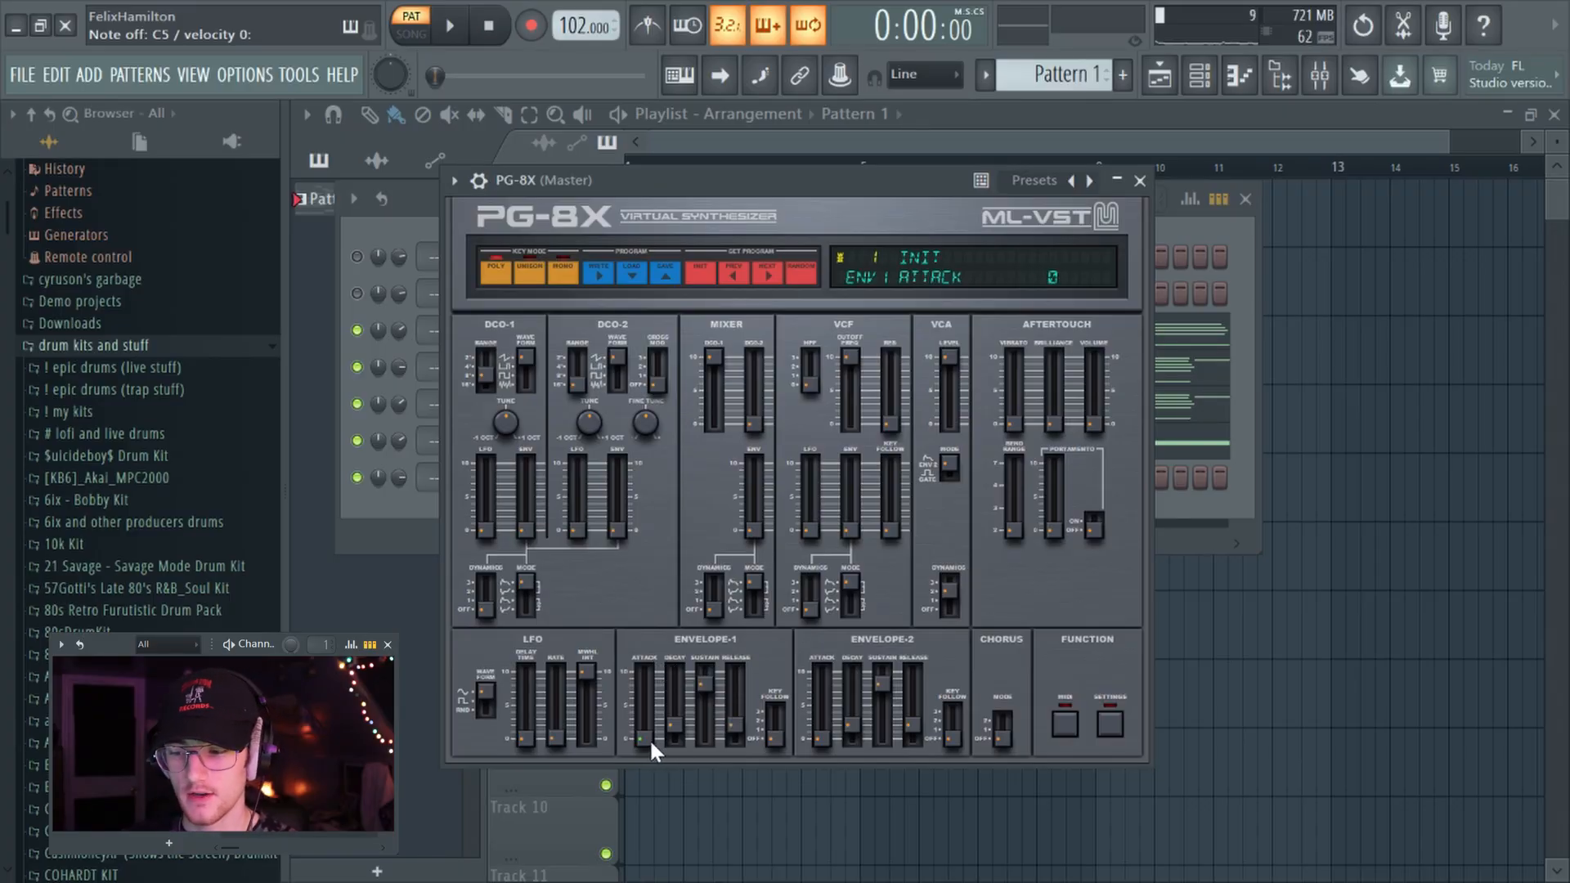
- Raise the PG-8X Envelope-1 attack to about 5 and the Envelope-2 sustain to 10
{"action": "left_click_drag", "start_coordinate": [644, 738], "coordinate": [643, 694]}
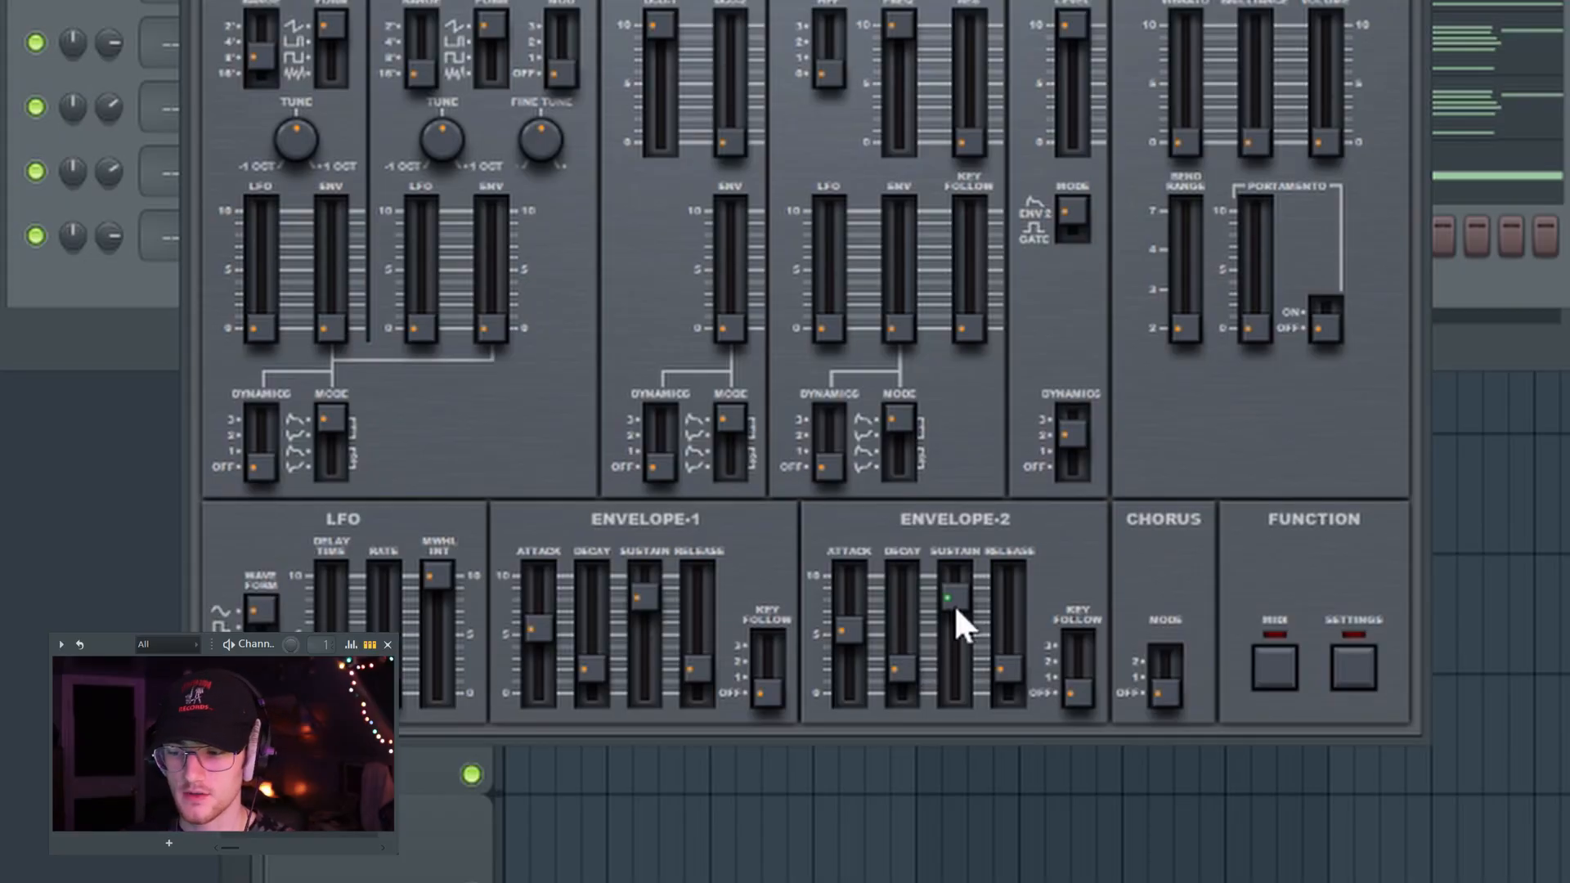
{"action": "left_click_drag", "start_coordinate": [956, 609], "coordinate": [941, 558]}
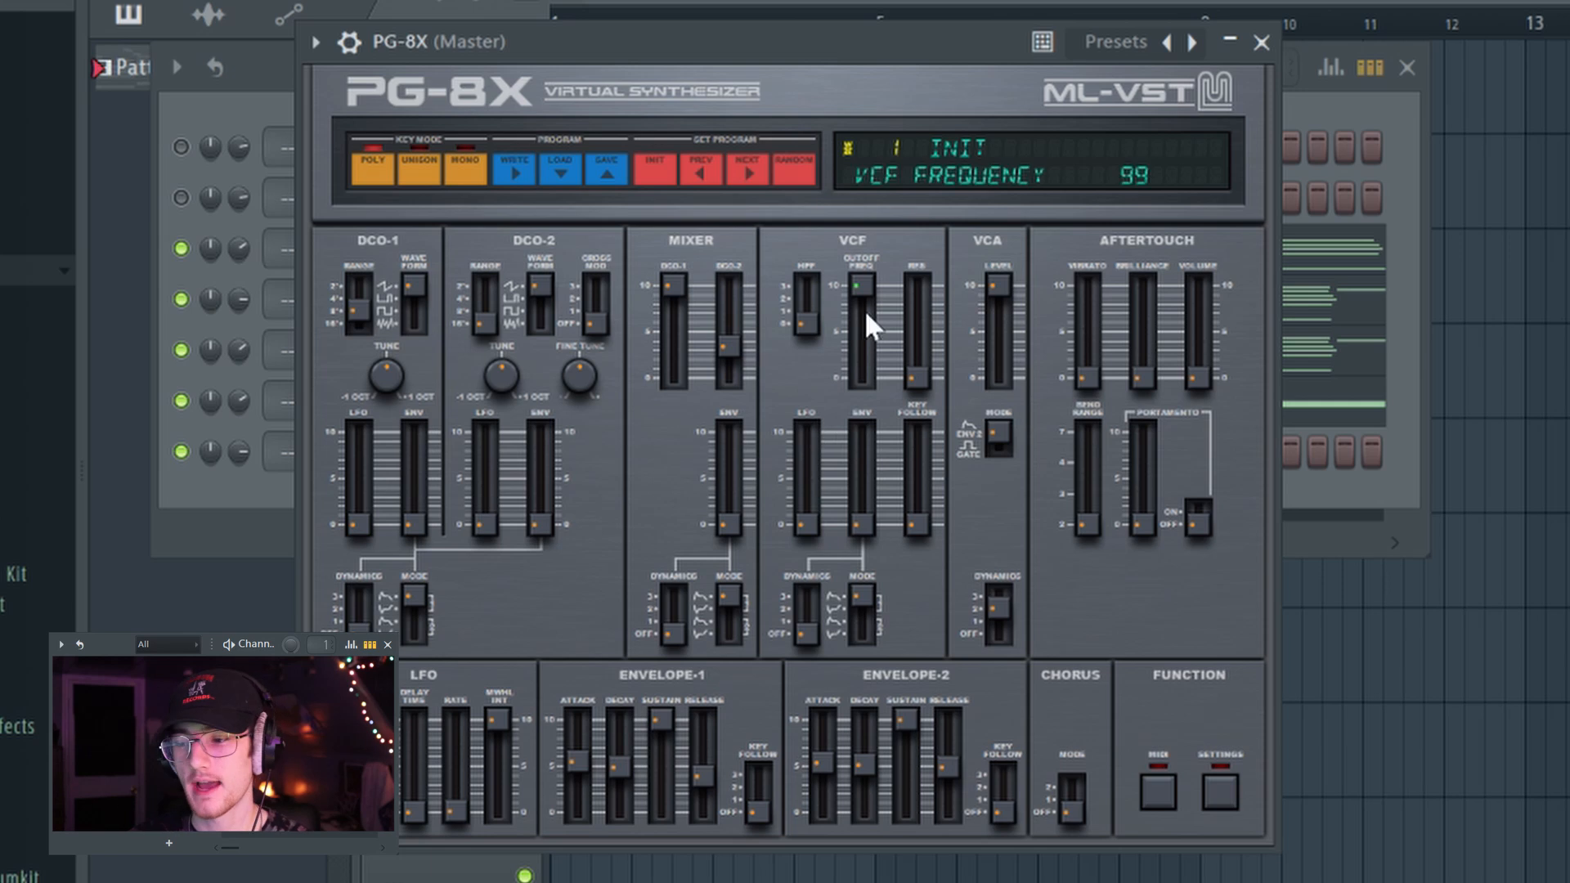
- Lower the PG-8X VCF cutoff frequency to 85 and turn on the chorus
{"action": "left_click_drag", "start_coordinate": [865, 293], "coordinate": [867, 316]}
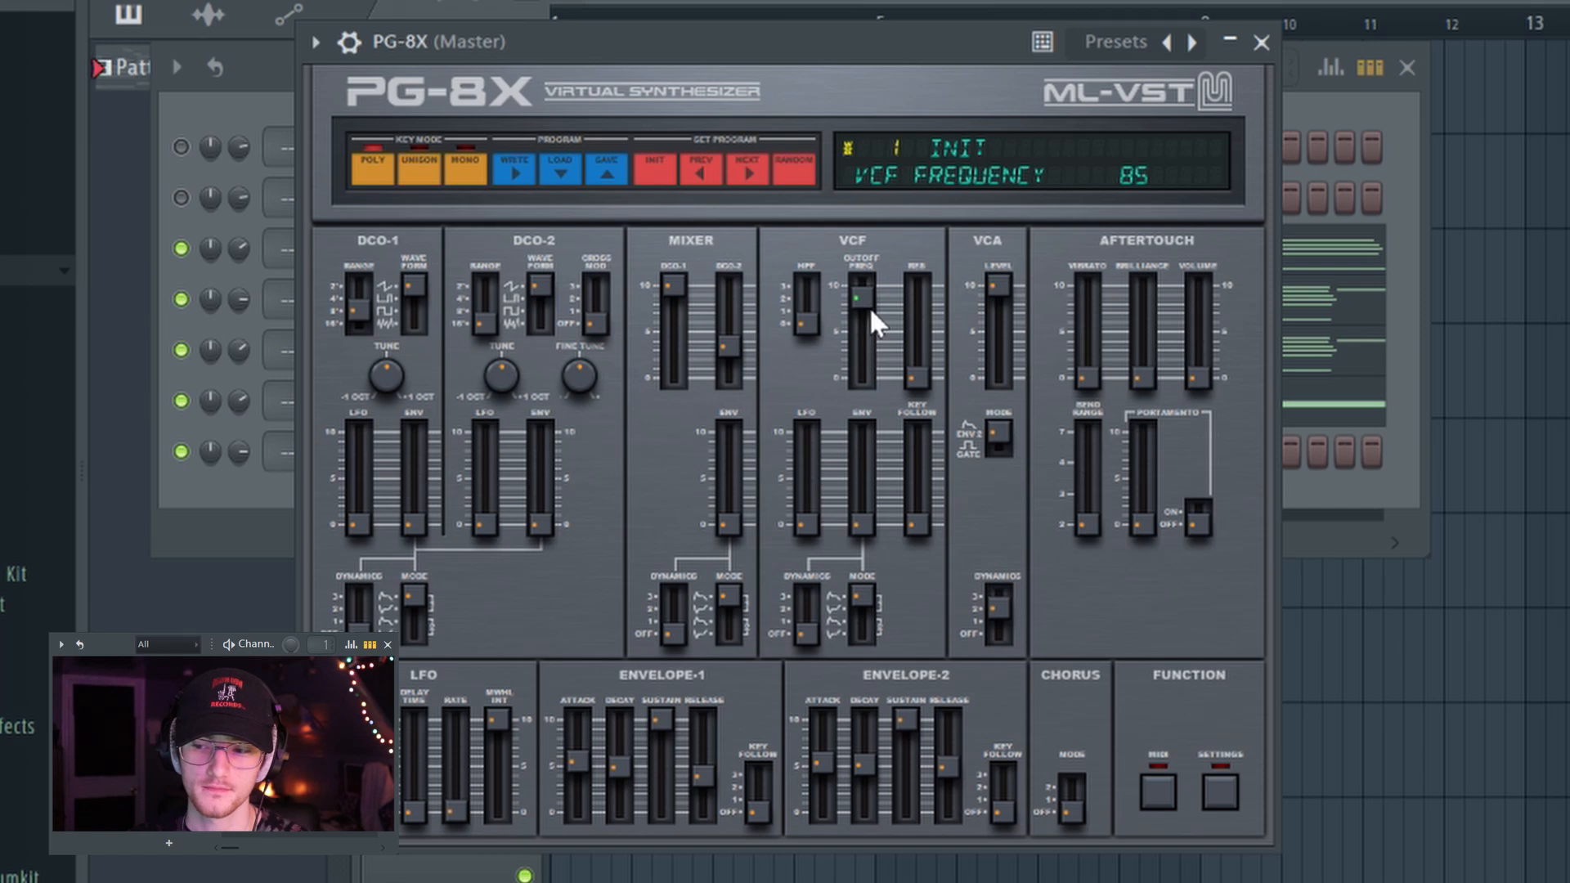
{"action": "left_click_drag", "start_coordinate": [870, 307], "coordinate": [873, 307]}
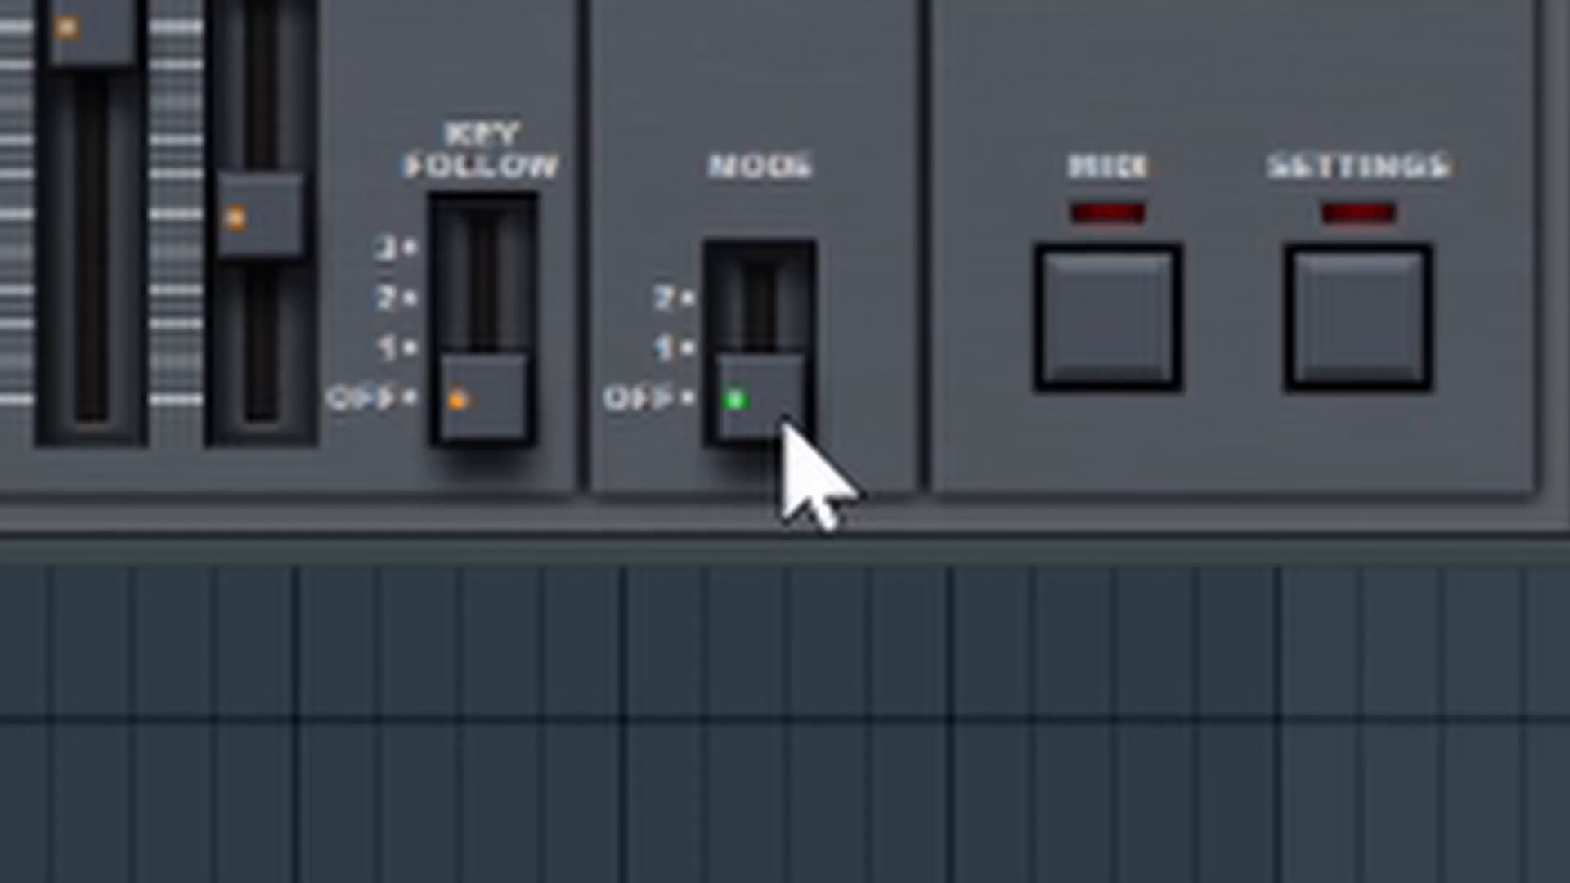
{"action": "left_click_drag", "start_coordinate": [777, 421], "coordinate": [777, 335]}
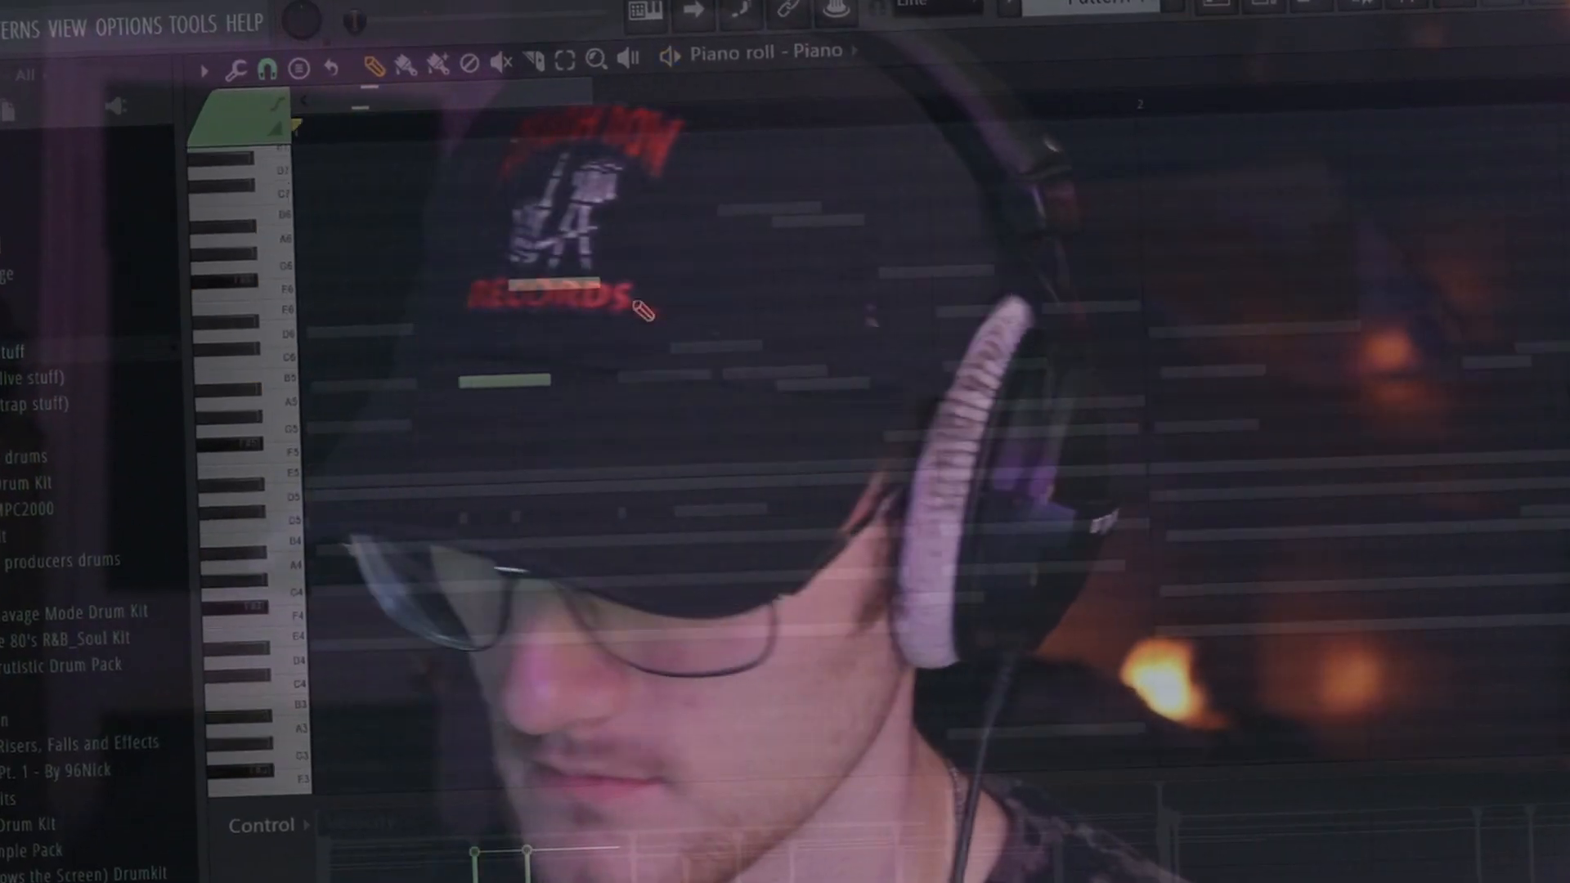
- Draw a sparse high melody of short notes for the Piano channel in the piano roll and audition it
{"action": "left_click", "coordinate": [634, 346]}
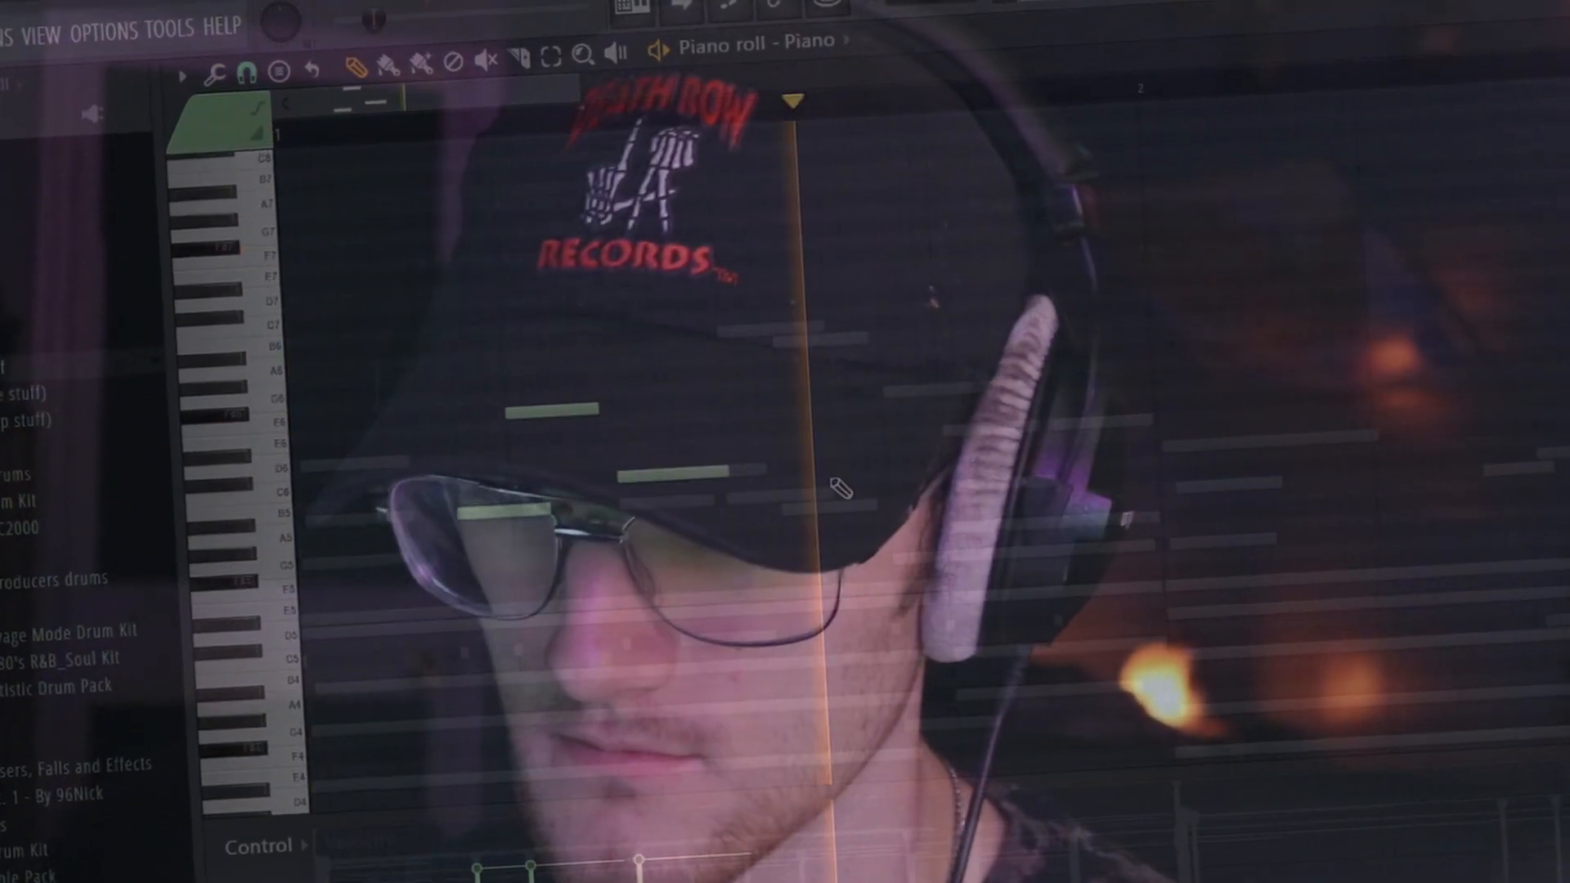
{"action": "left_click", "coordinate": [1341, 452]}
{"action": "left_click", "coordinate": [1389, 415]}
{"action": "left_click", "coordinate": [1500, 443]}
{"action": "left_click", "coordinate": [707, 340]}
{"action": "left_click", "coordinate": [785, 320]}
{"action": "left_click", "coordinate": [1128, 381]}
{"action": "left_click", "coordinate": [970, 459]}
{"action": "left_click", "coordinate": [1145, 495]}
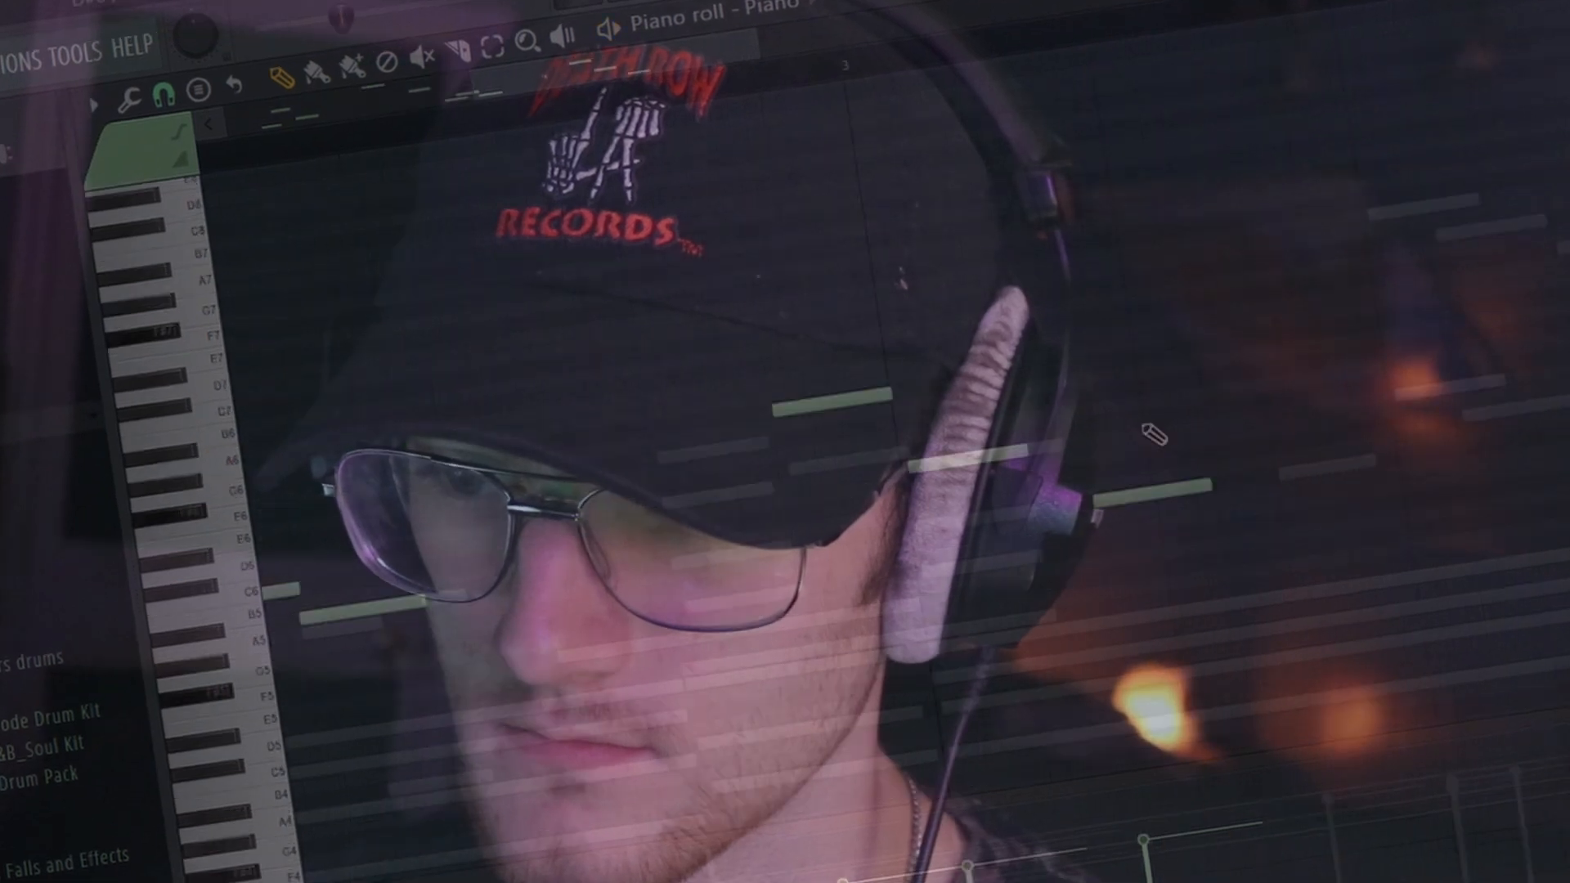
{"action": "left_click", "coordinate": [1153, 434]}
{"action": "left_click", "coordinate": [1148, 564]}
{"action": "left_click", "coordinate": [1128, 449]}
{"action": "left_click", "coordinate": [1259, 458]}
{"action": "left_click", "coordinate": [1097, 572]}
{"action": "key", "text": "space"}
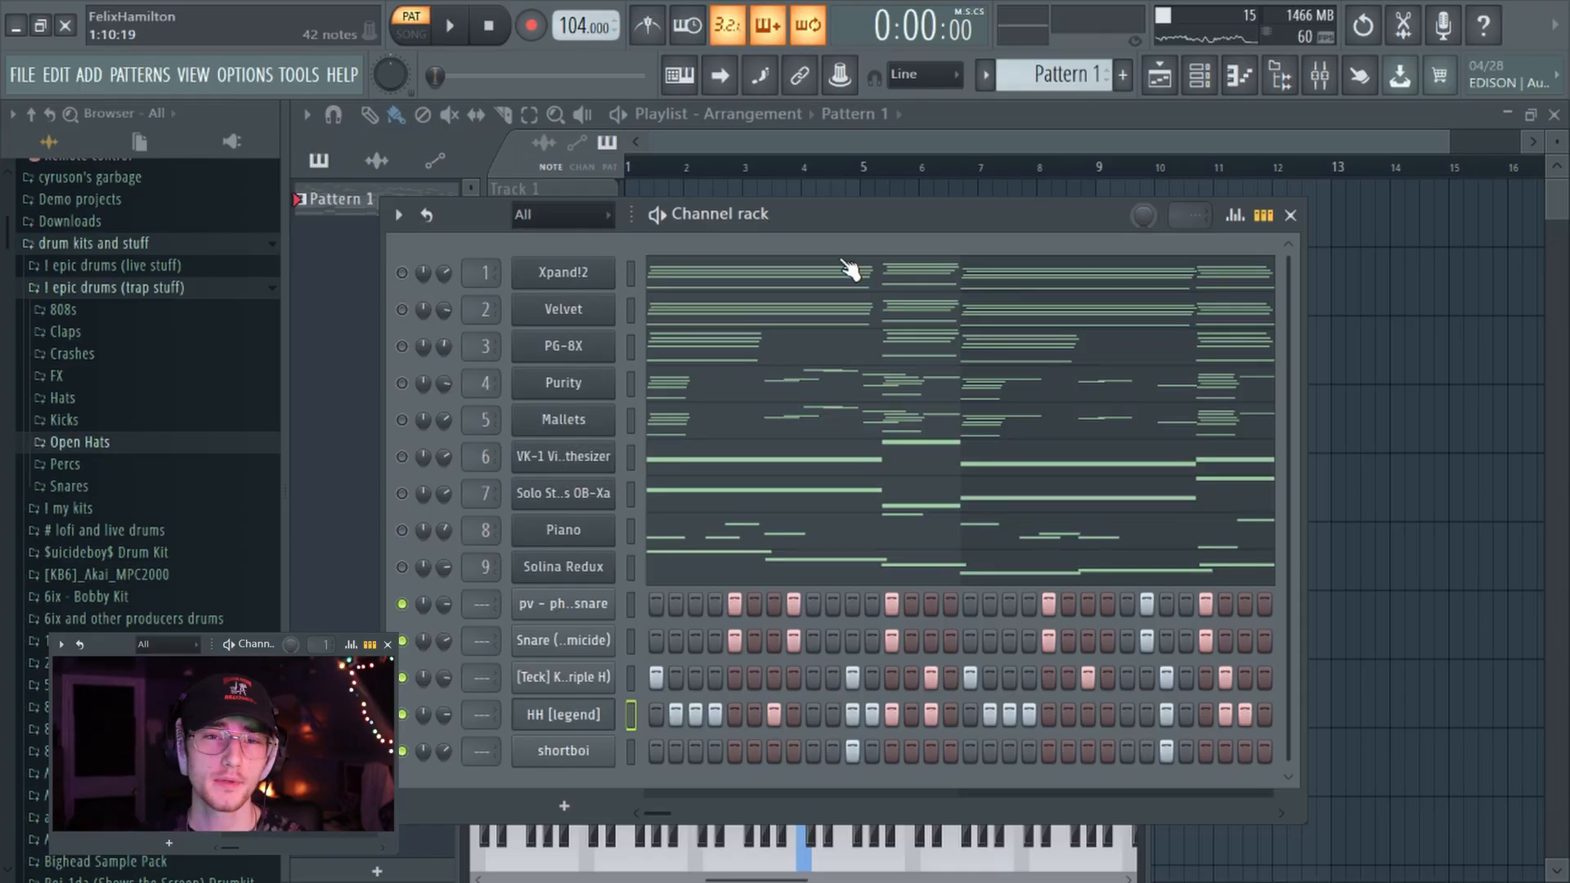
- Play Pattern 1 with only the snare, kick, hi-hat and shortboi drum channels active
{"action": "key", "text": "space"}
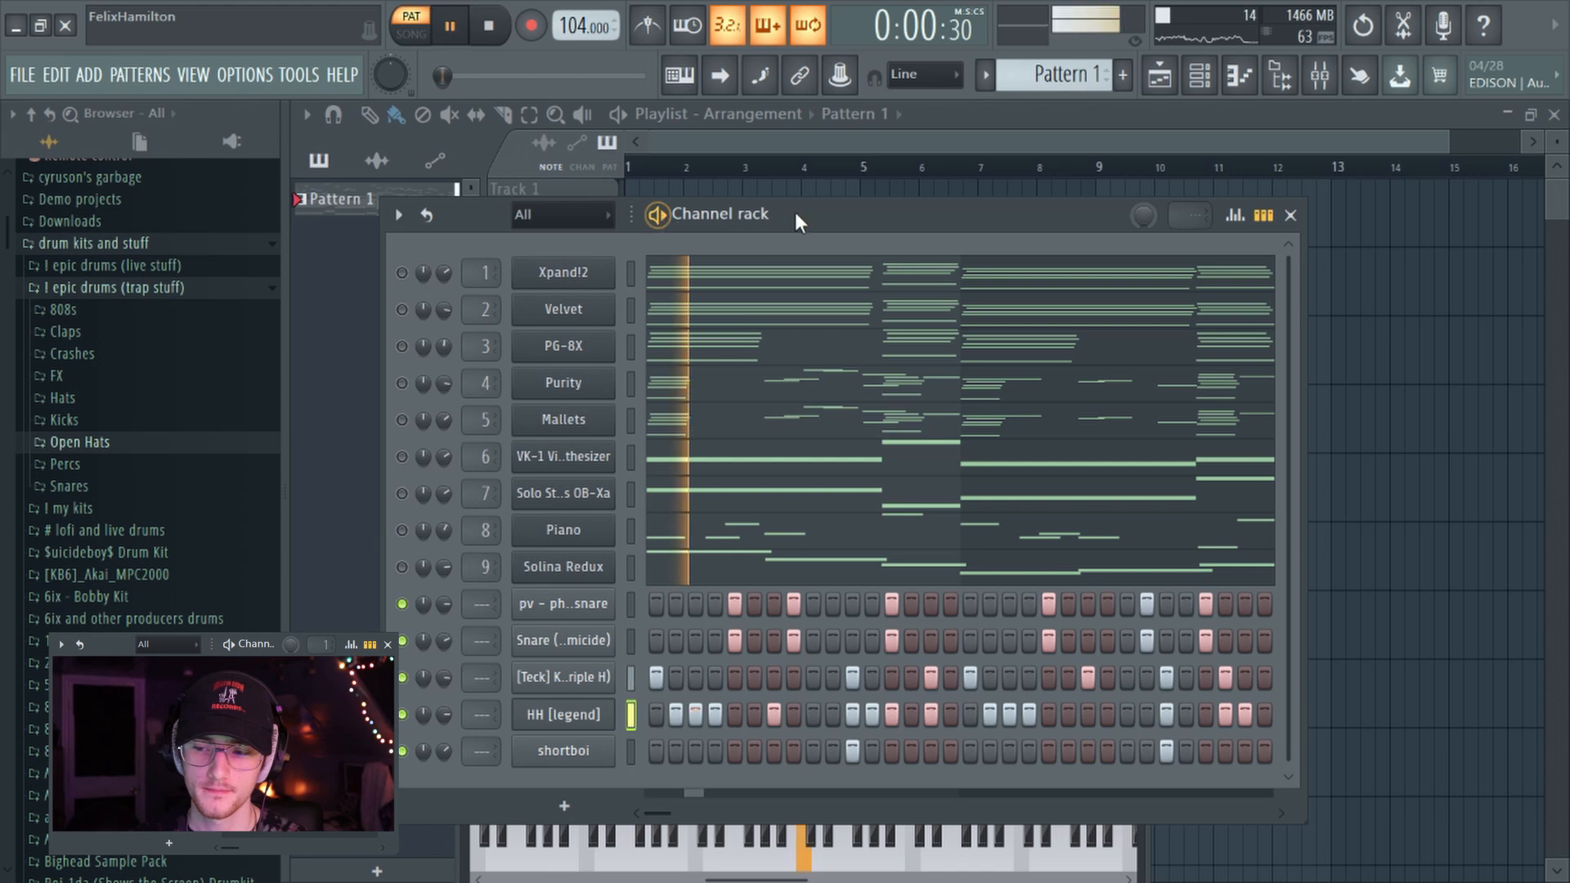
{"action": "left_click_drag", "start_coordinate": [797, 210], "coordinate": [795, 204]}
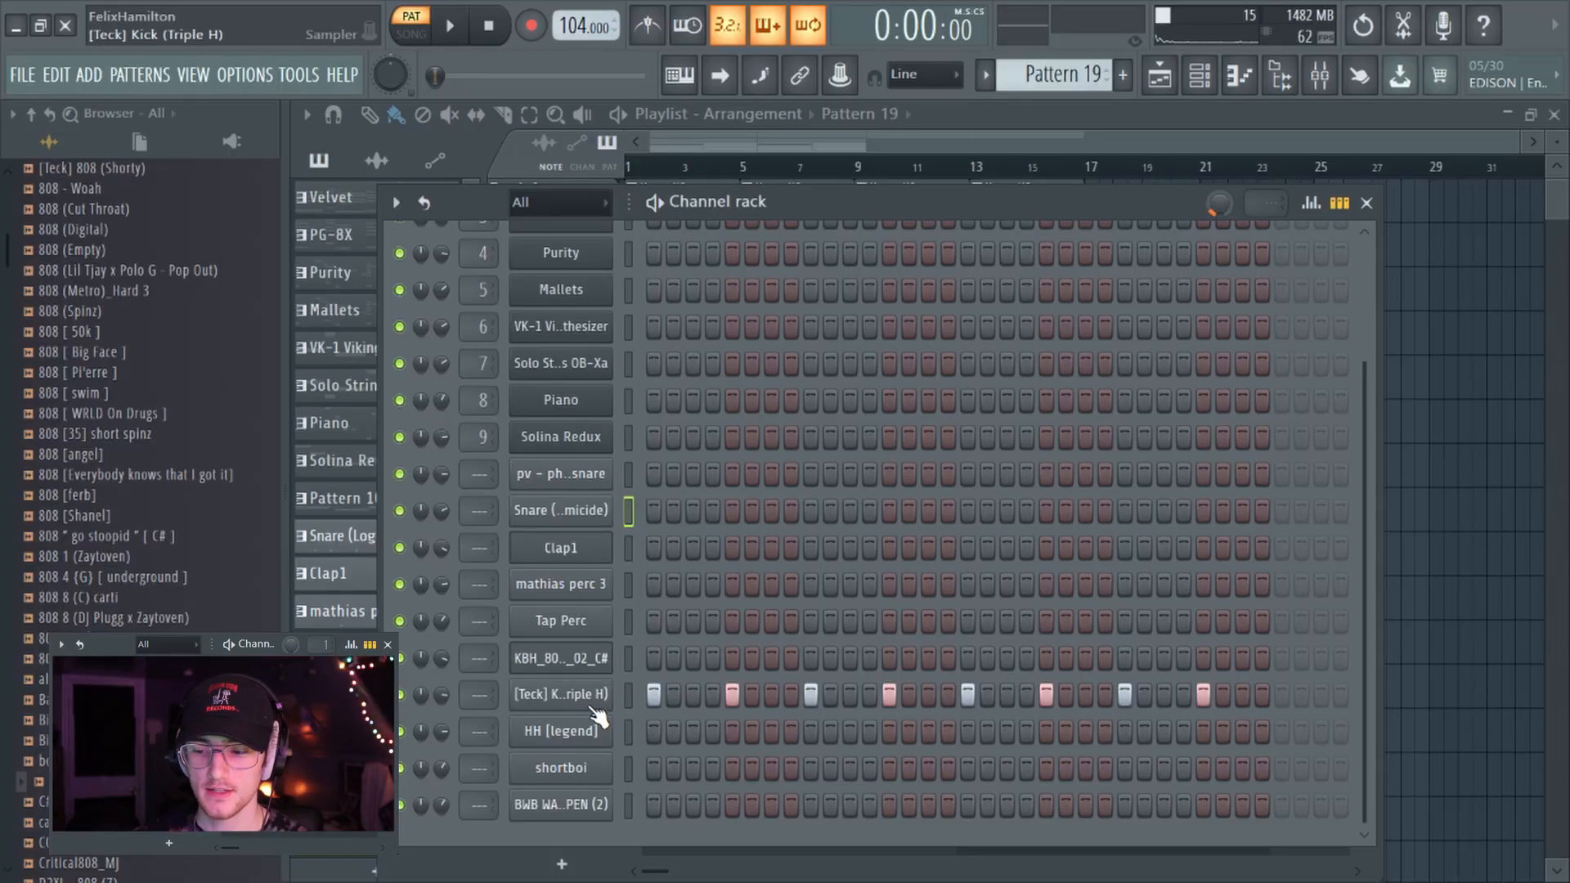
- Fill the [Teck] Kick (Triple H) channel in Pattern 19 with a hit every four steps
{"action": "right_click", "coordinate": [603, 703]}
{"action": "left_click", "coordinate": [892, 669]}
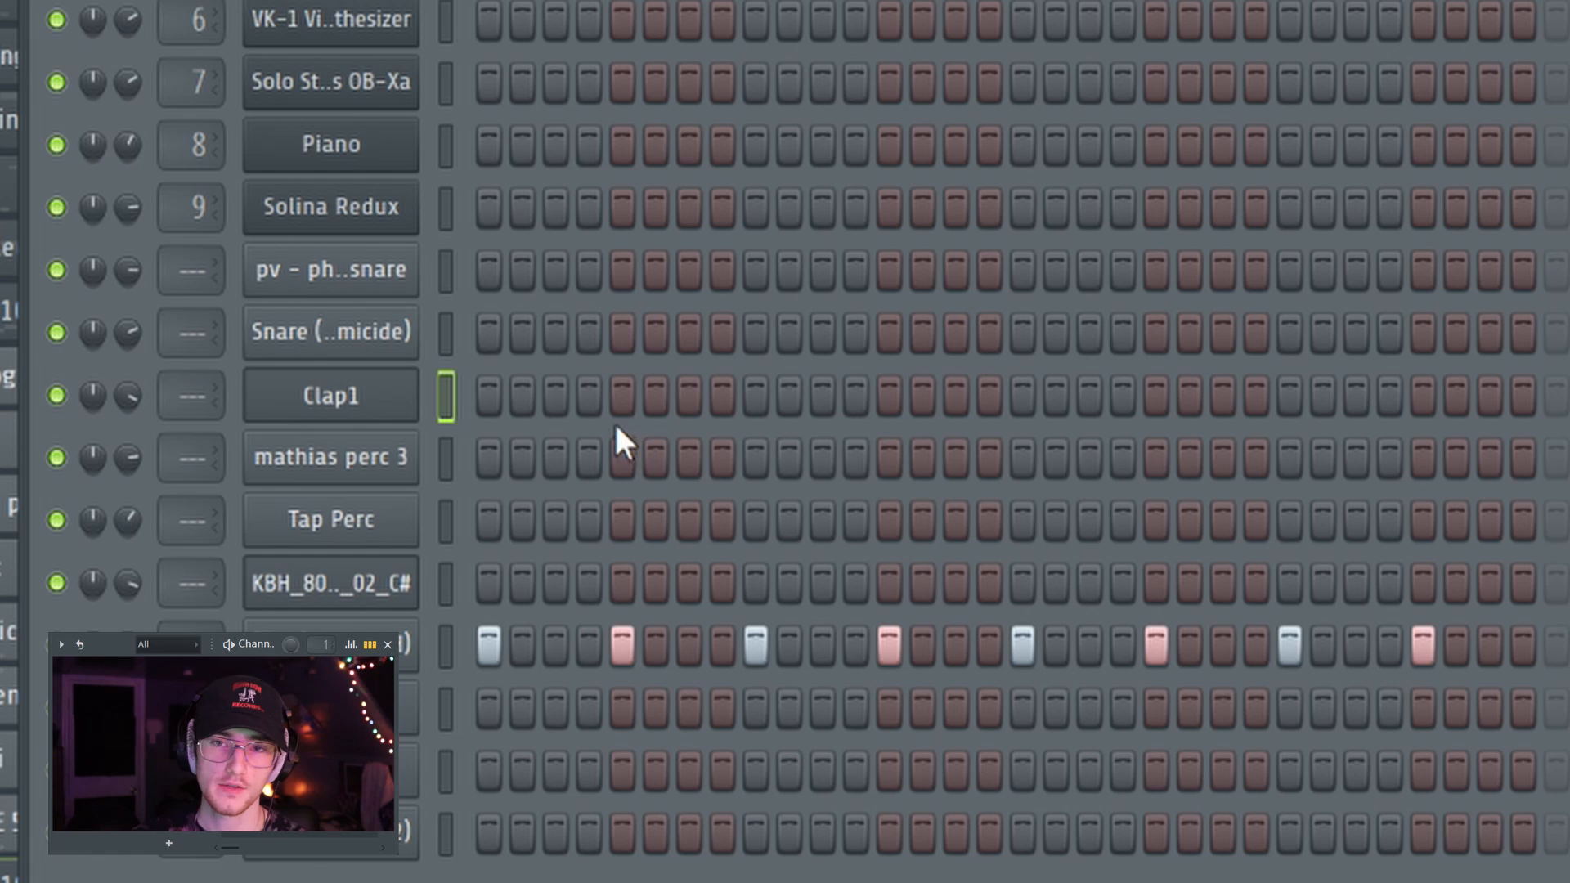
- Add hits on steps 4 and 7 of the two snare channels in Pattern 19
{"action": "left_click", "coordinate": [588, 332]}
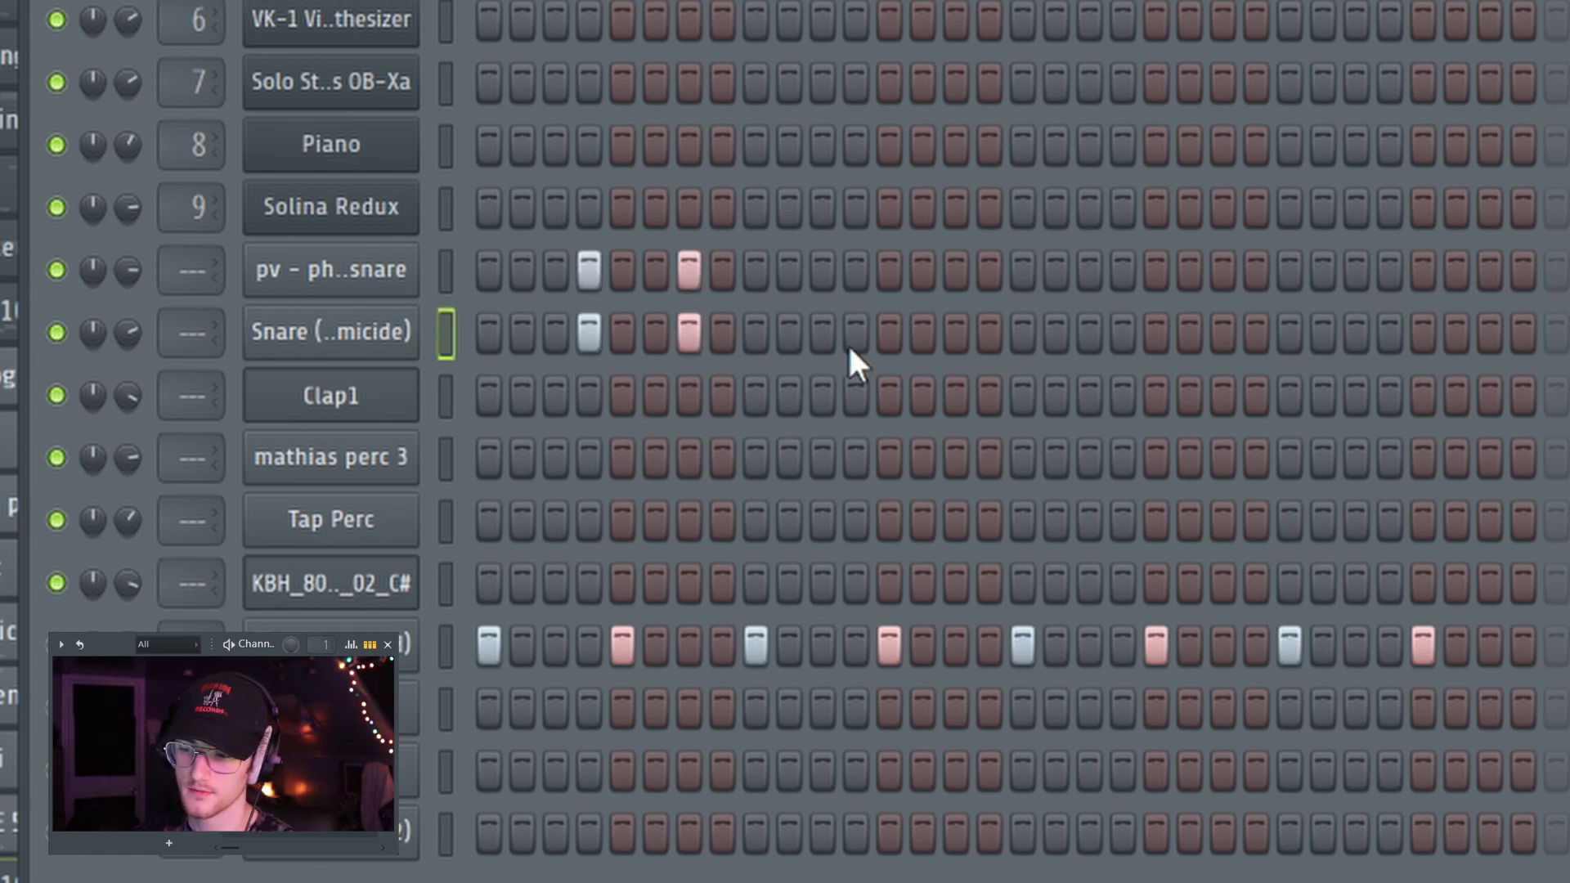